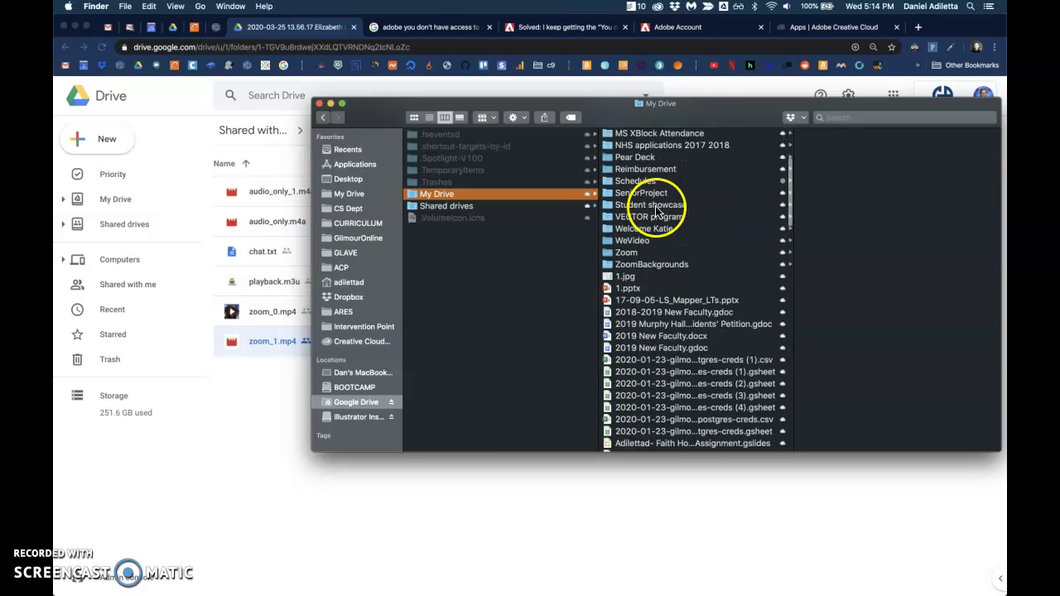
- Look through the Zoom recordings folder in My Drive and the local Zoom folder under Documents
left_click(668, 239)
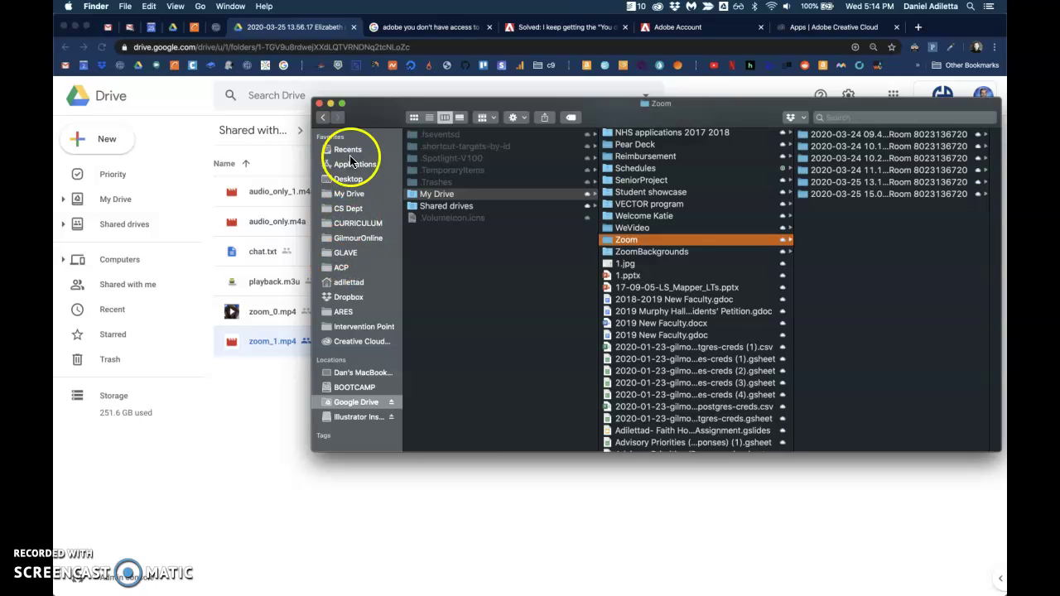
left_click(322, 118)
left_click(322, 117)
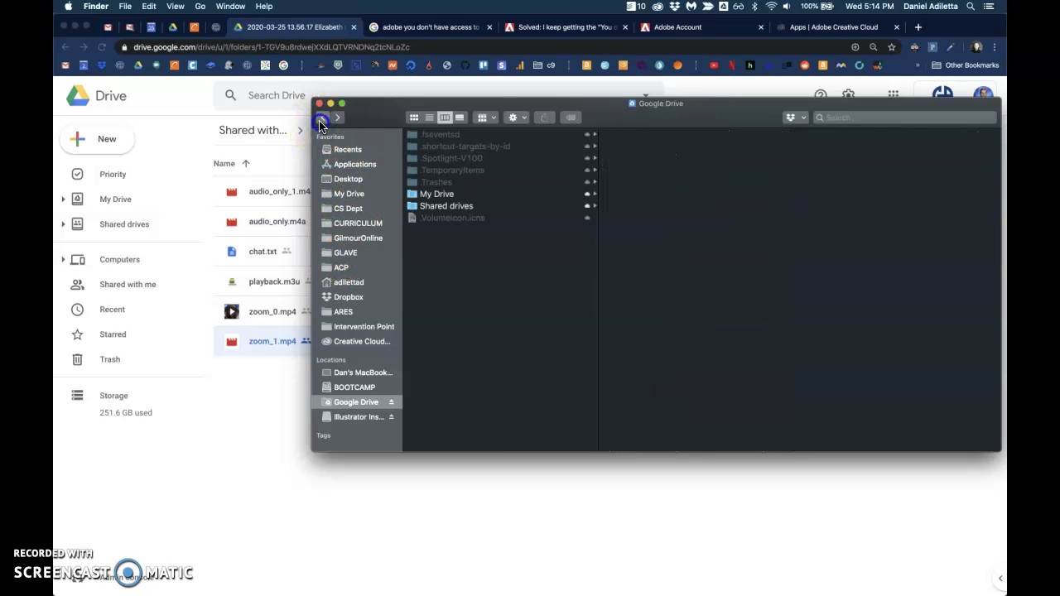
left_click(323, 118)
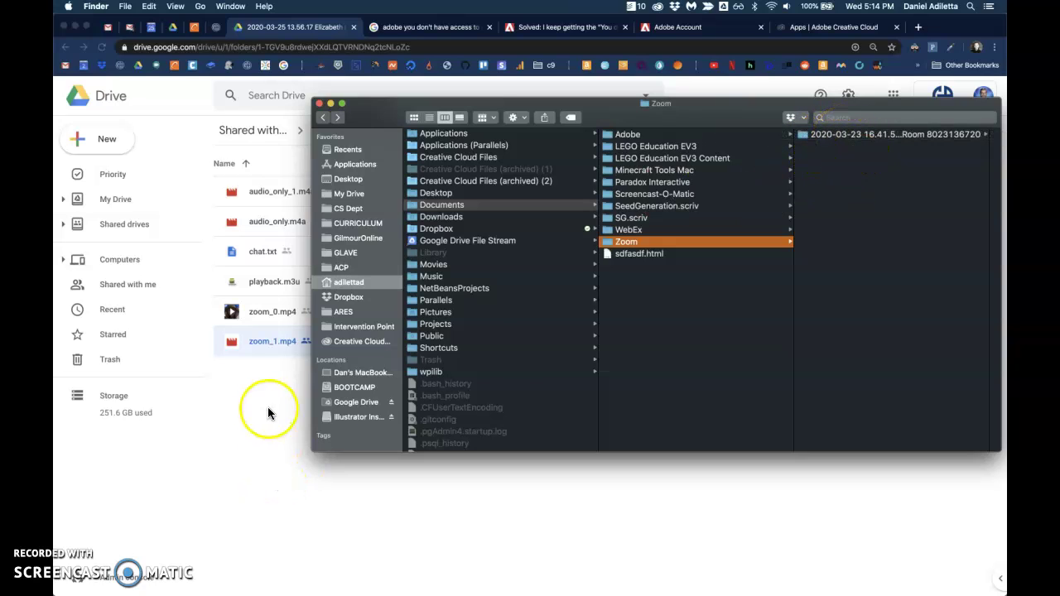
mouse_move(861, 135)
left_mouse_down()
mouse_move(722, 166)
mouse_move(302, 435)
mouse_move(261, 420)
mouse_move(874, 112)
mouse_move(871, 140)
left_mouse_up()
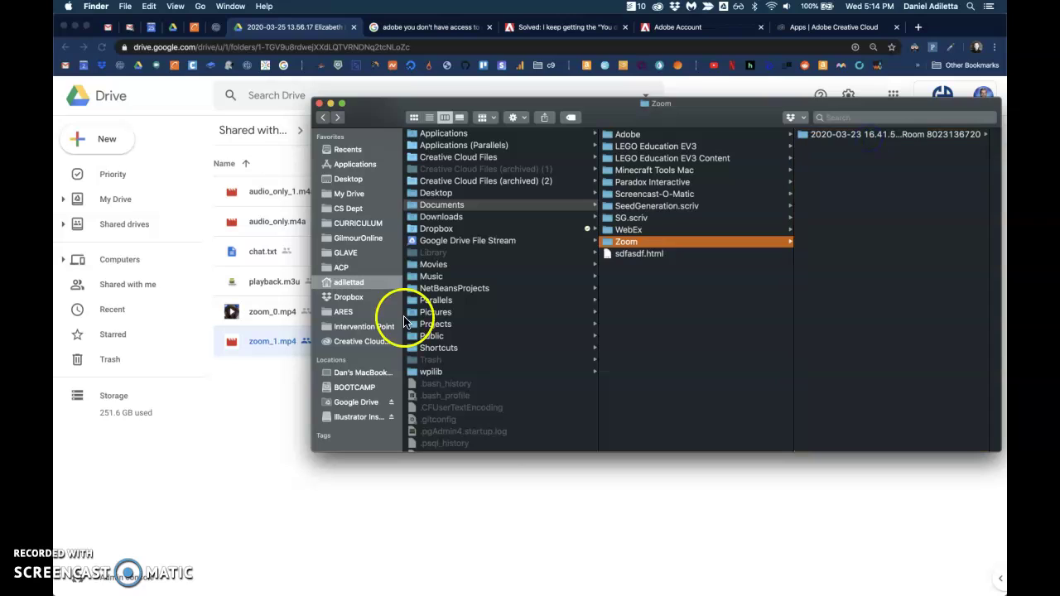
- Show the 2020-03-25 13.56.17 meeting recording folder on Google Drive, both in the browser and in Finder
left_click(257, 394)
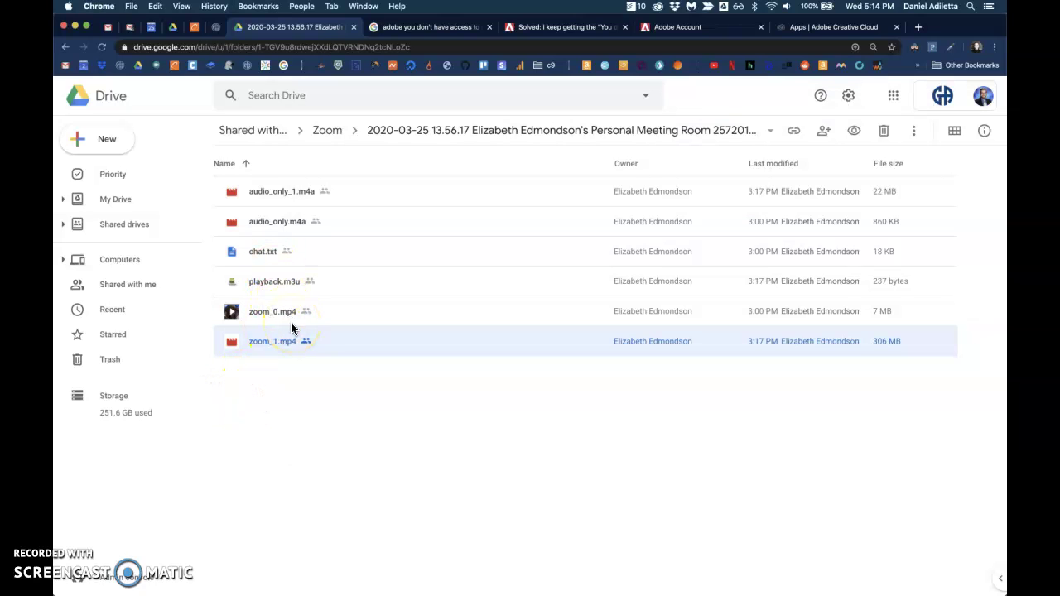
left_click(83, 571)
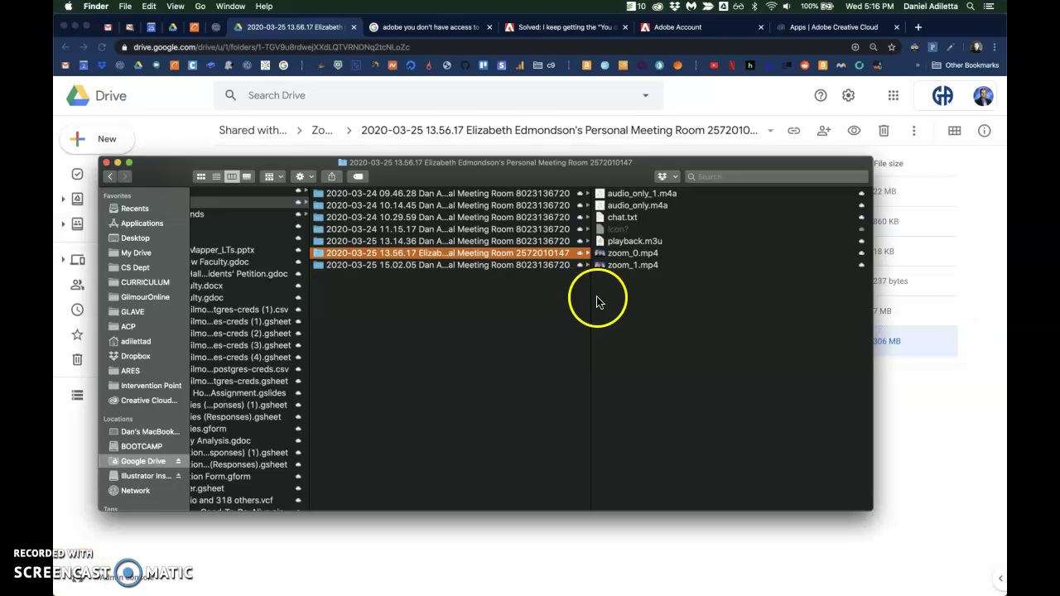
left_click(583, 294)
left_click(526, 255)
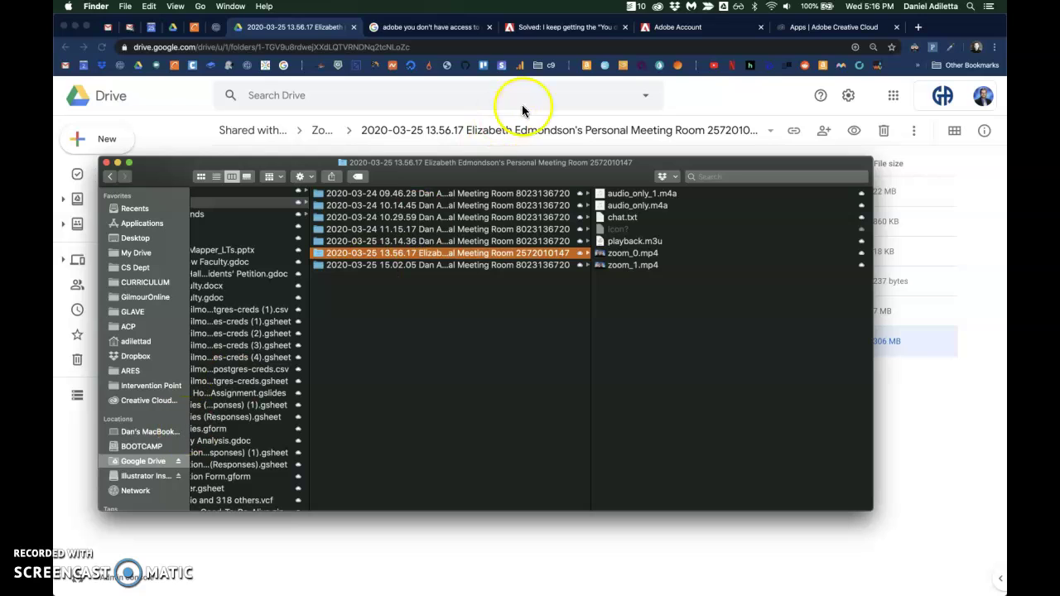
left_click_drag(516, 164, 578, 177)
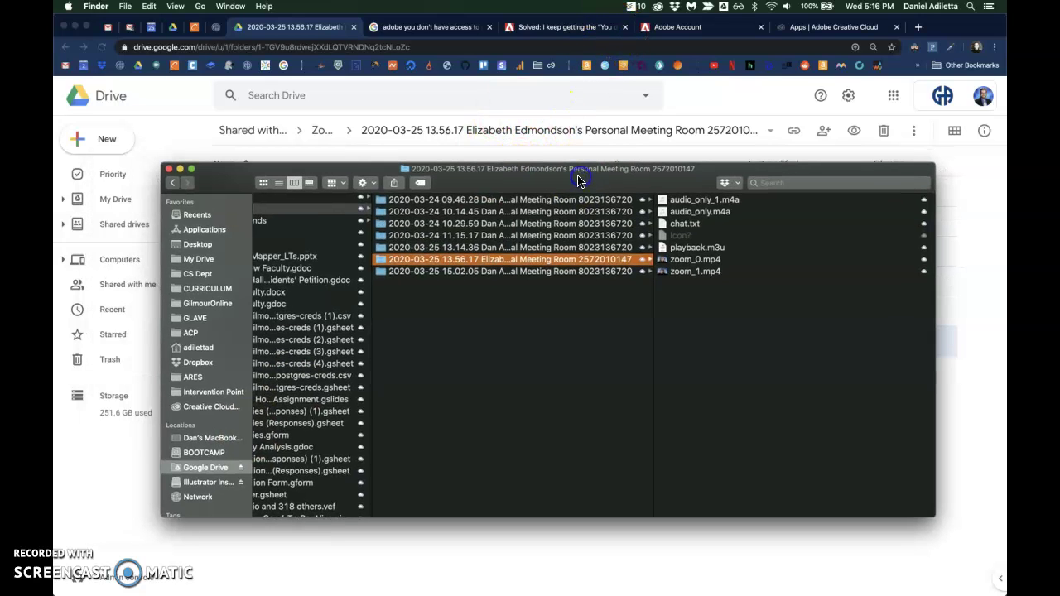
- Check the Drive File Stream sync activity for pending uploads and close the status list
left_click(723, 7)
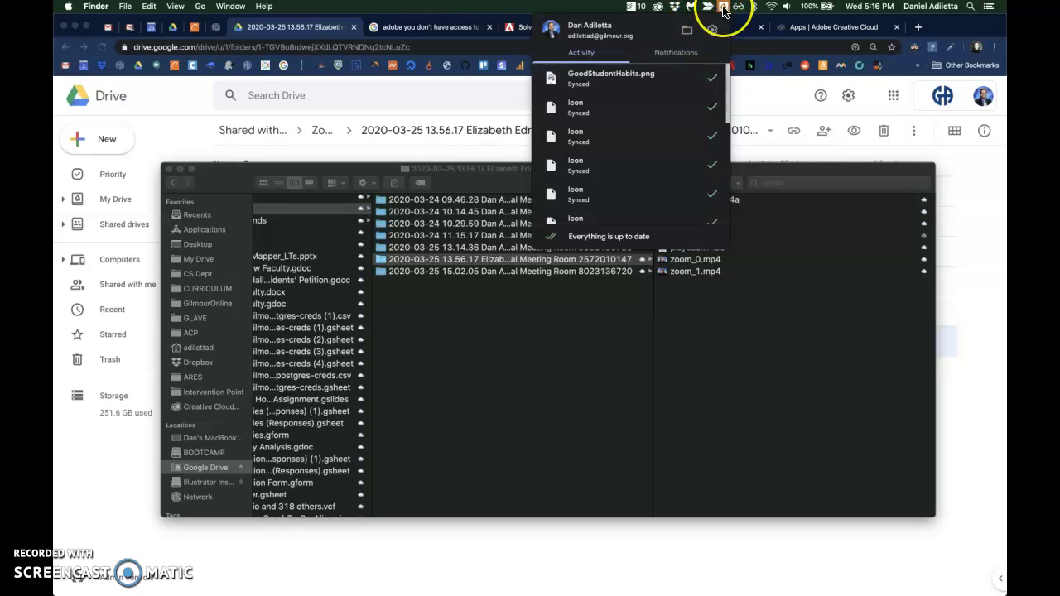
left_click(723, 7)
left_click(272, 29)
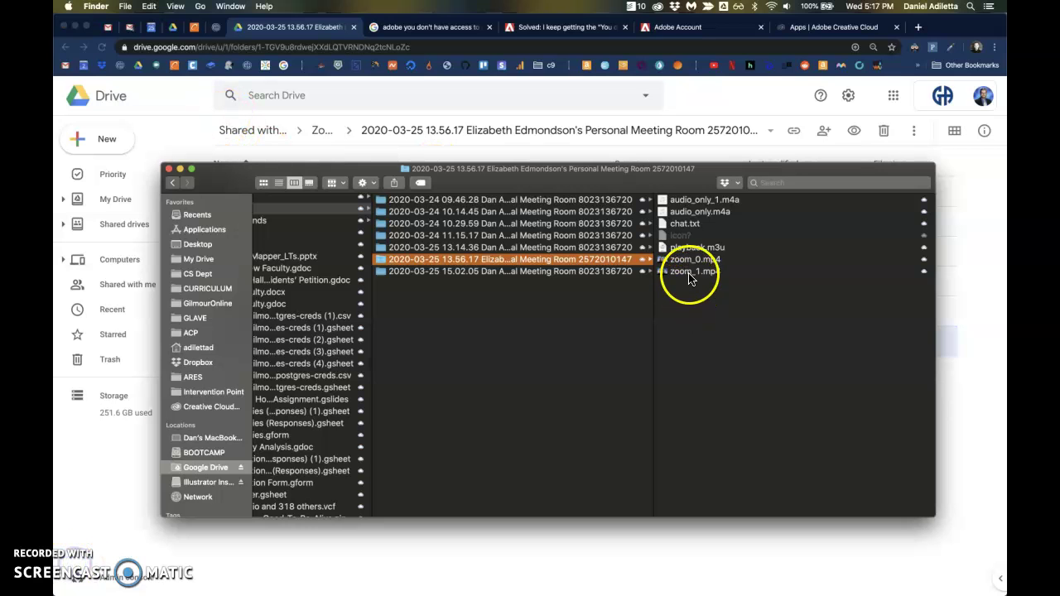
- Play zoom_1.mp4 from the recording folder in Finder and skip ahead in the video
left_click(688, 274)
left_click(568, 274)
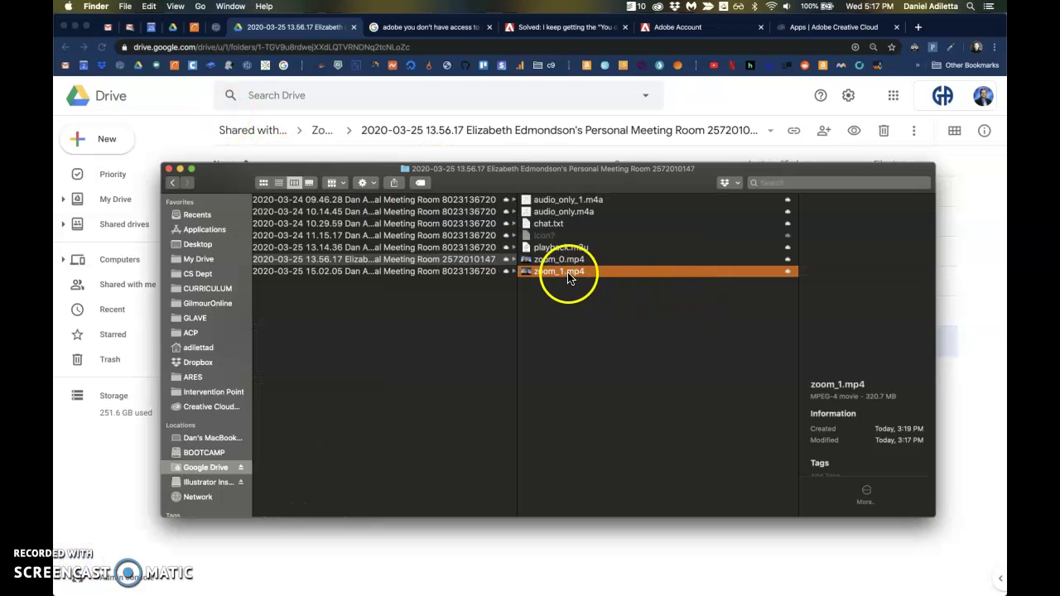
double_click(568, 274)
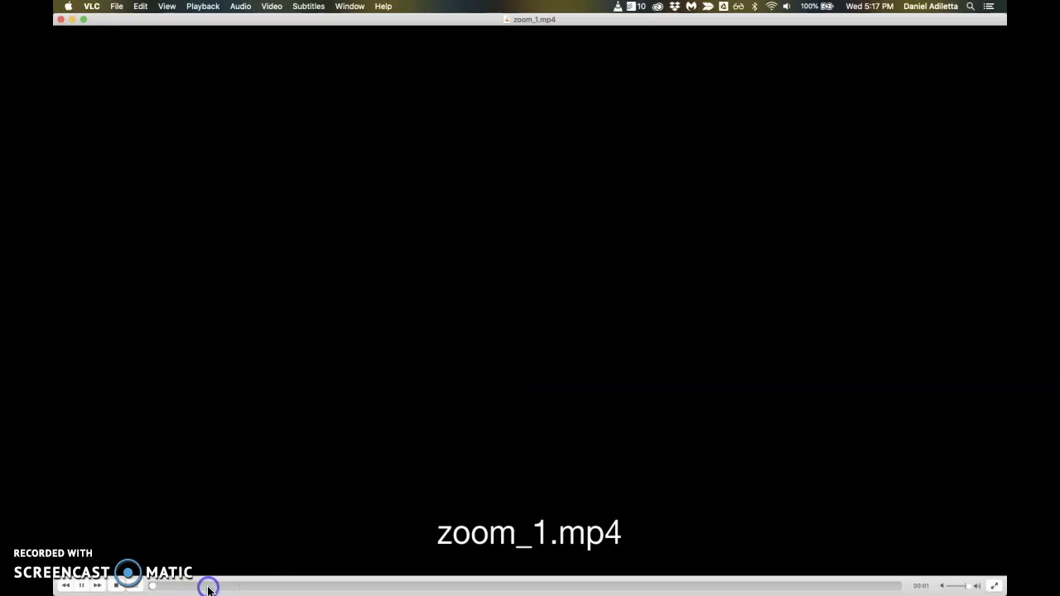
left_click(208, 588)
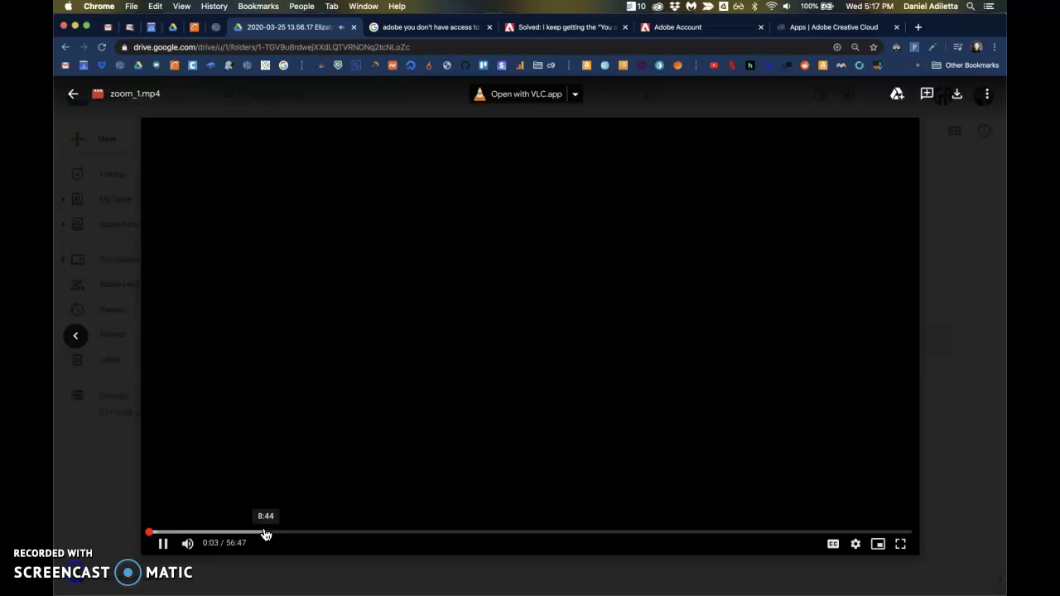
- Skip to about 8:27 in the browser preview of zoom_1.mp4, then mute and pause it
left_click(265, 534)
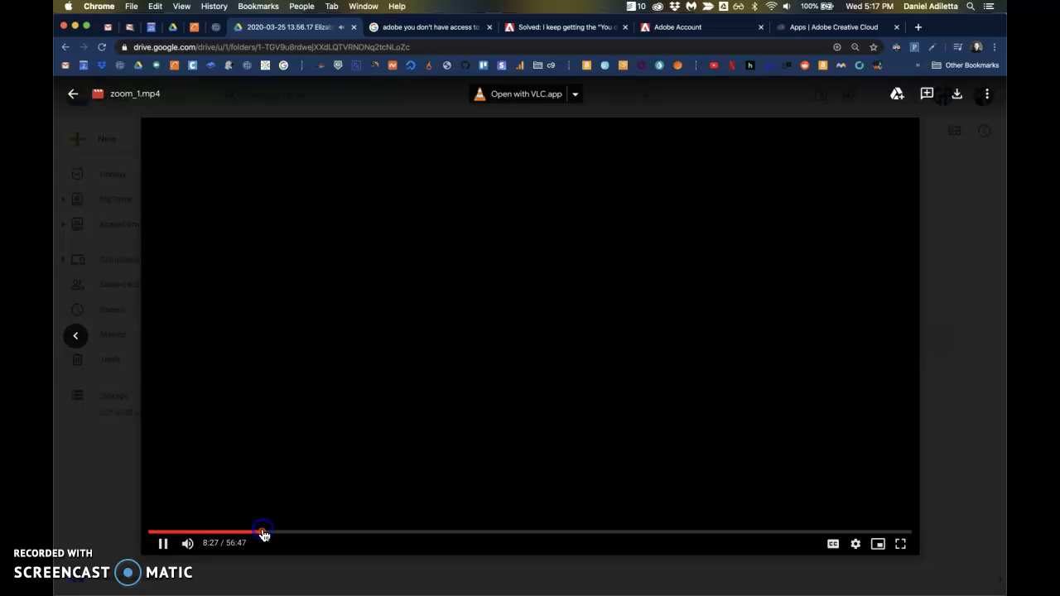
left_click(185, 544)
left_click(164, 545)
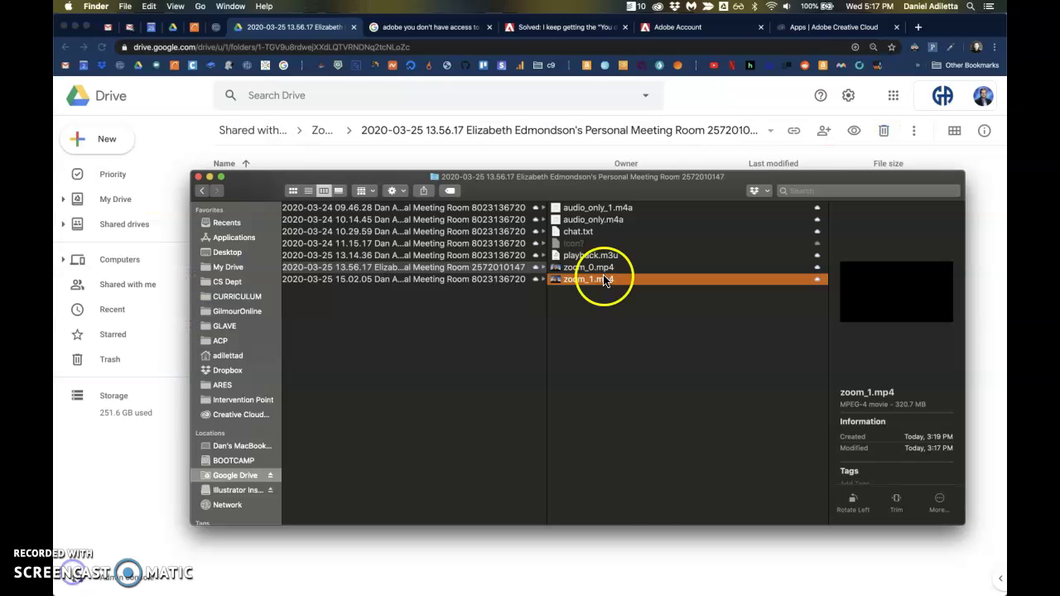
- Open the Share with Google Drive dialog for zoom_1.mp4 from Finder
right_click(602, 283)
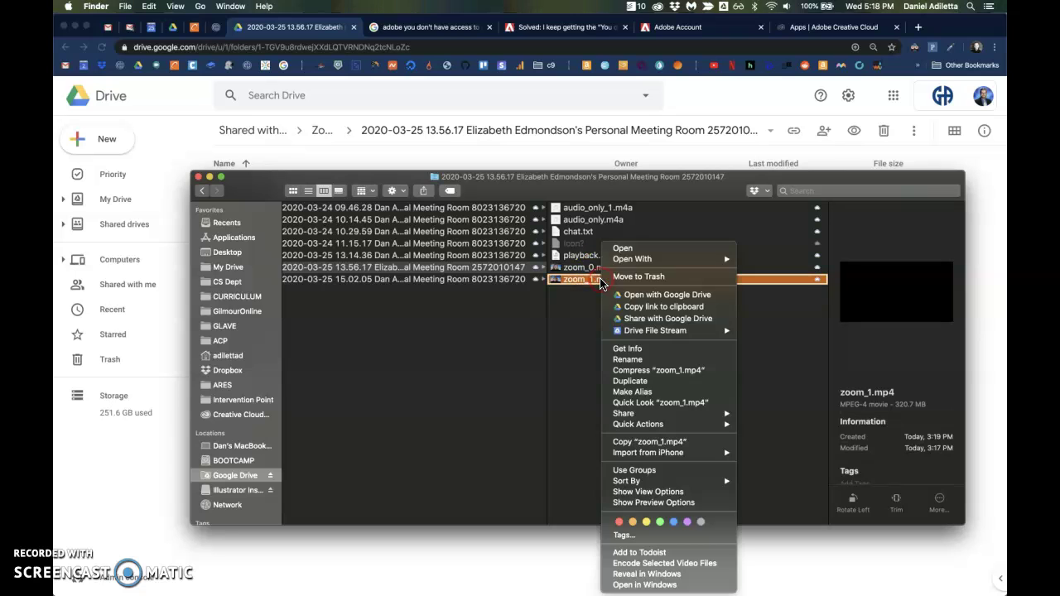
left_click(641, 322)
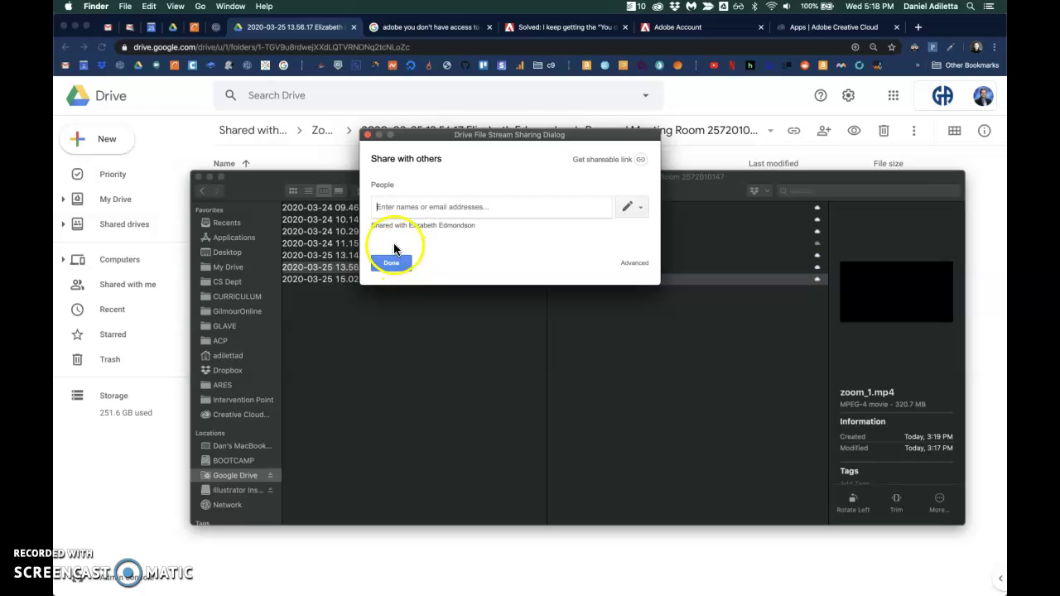
left_click(76, 571)
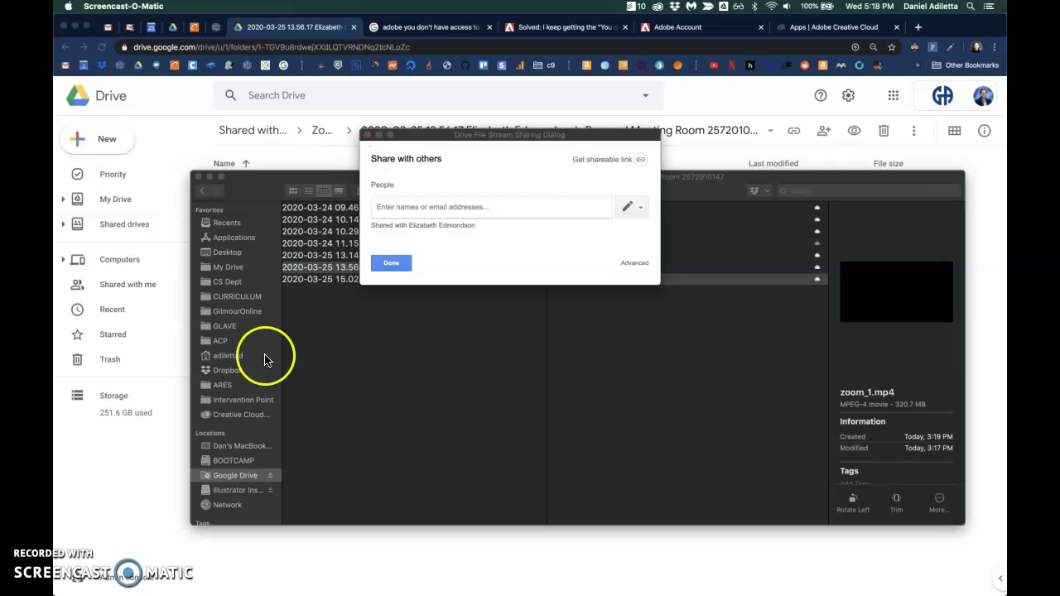
- Switch to Zoom and open its Recording settings to review the storage location
left_click(77, 566)
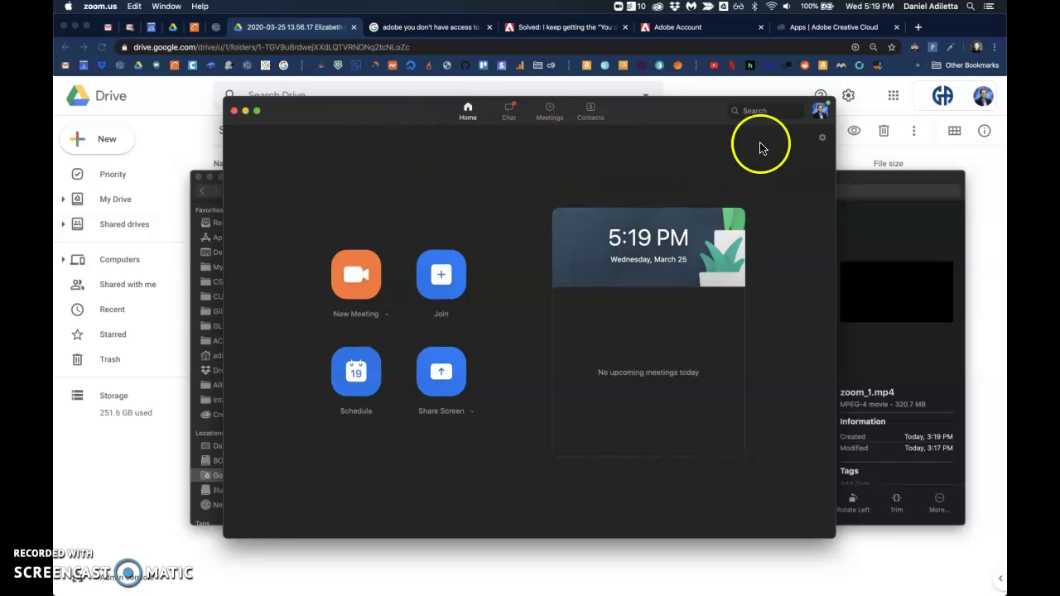
left_click(823, 139)
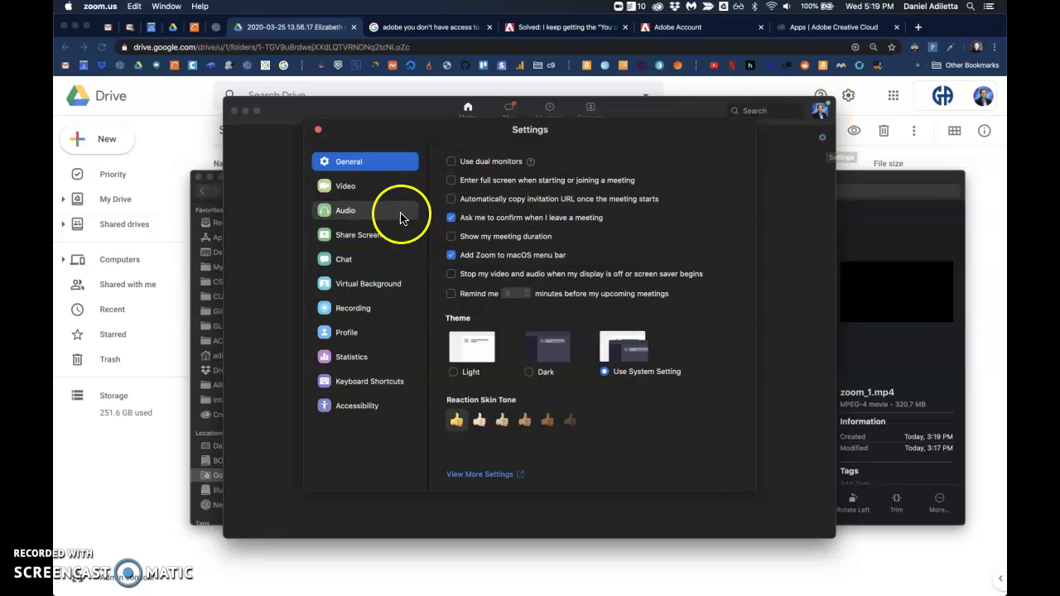
left_click(354, 309)
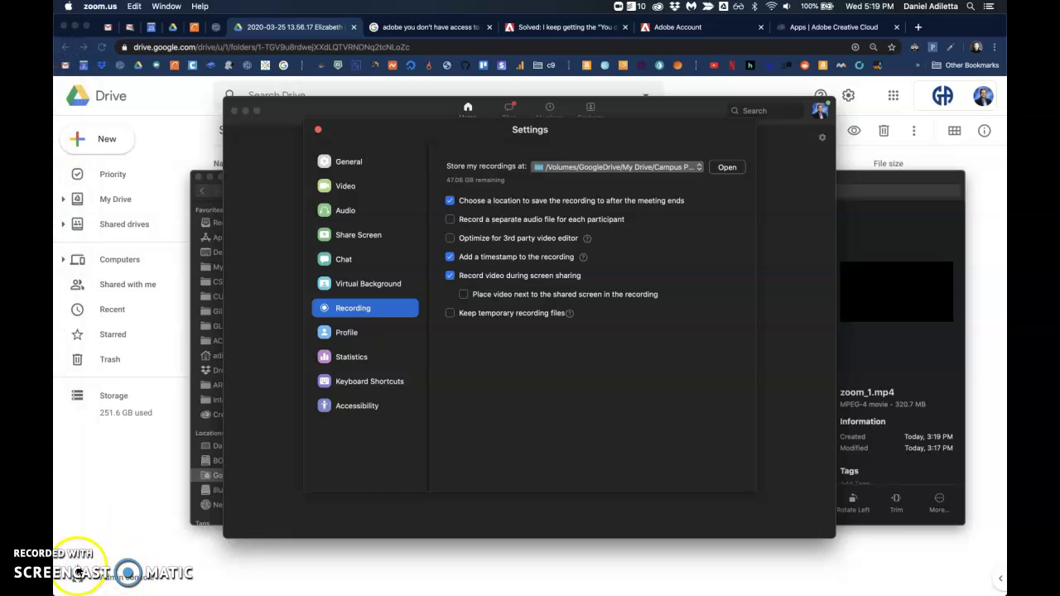
- Locate the Intro to Web Design class folder on Google Drive and the Shared Folder link on the class bulletin board
left_click(214, 467)
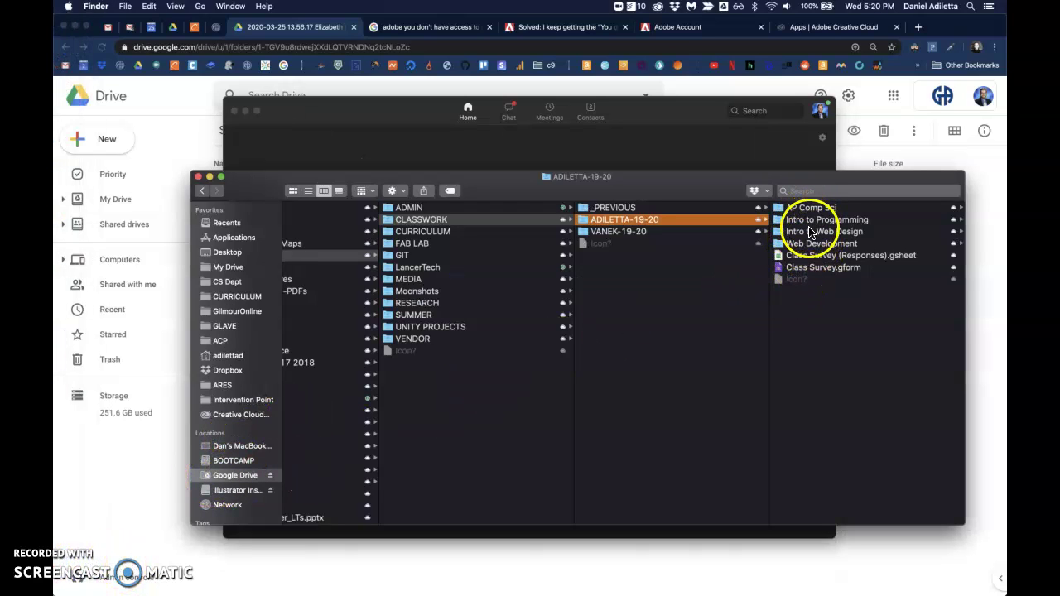
left_click(78, 568)
key("ctrl+shift+Tab")
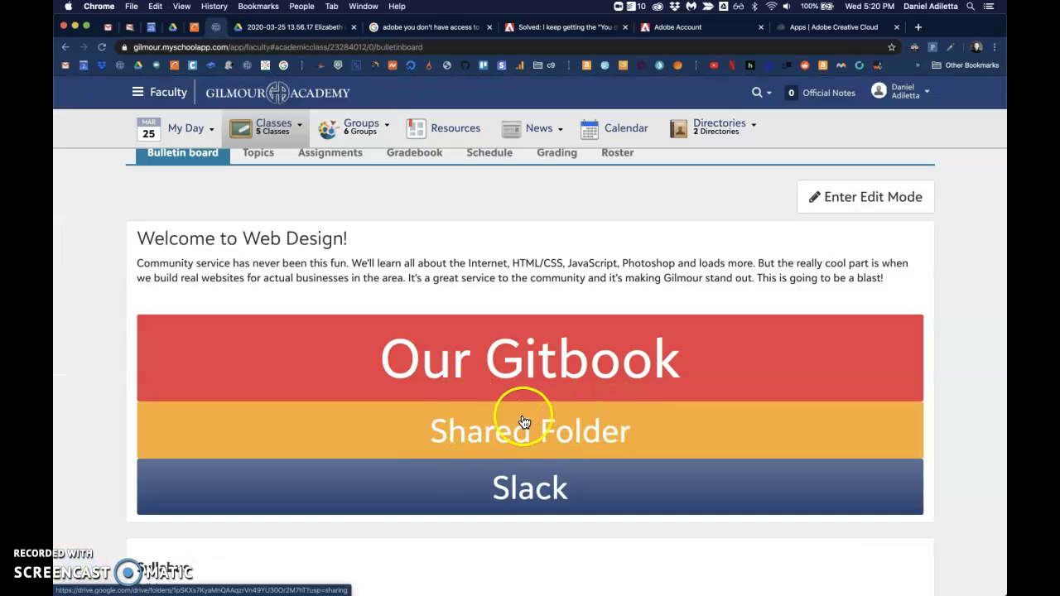
scroll(423, 284, "up", 1)
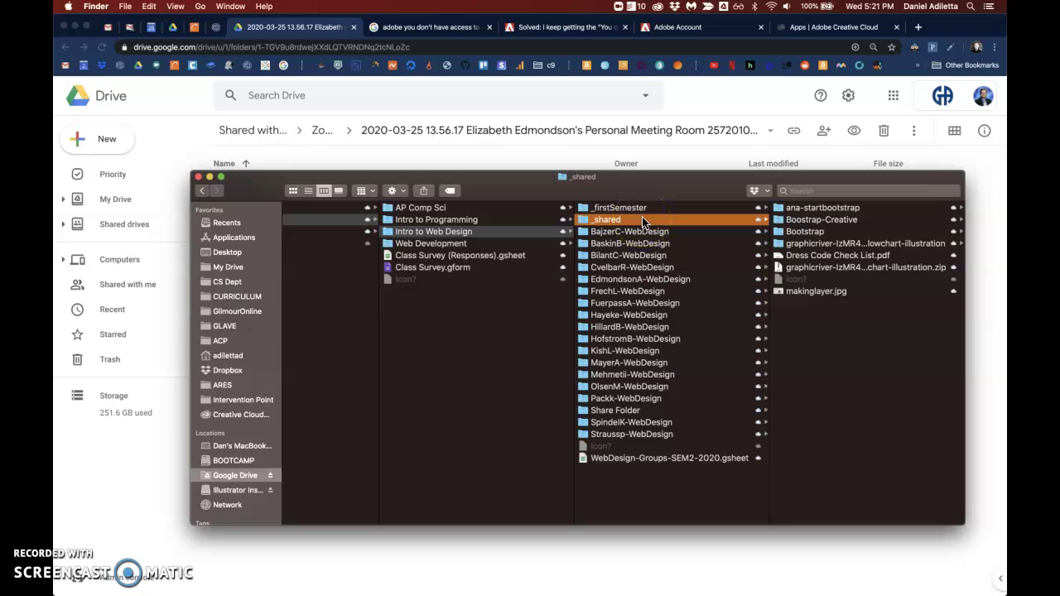
- Go to the LancerTech resource board in the school portal and choose to book a training session
left_click(438, 153)
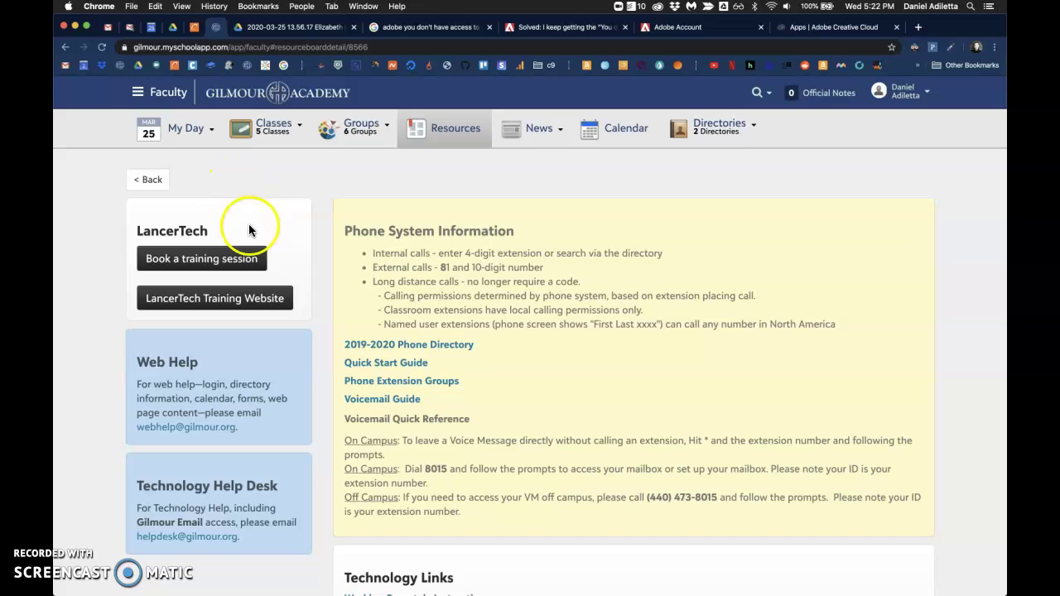
left_click(238, 260)
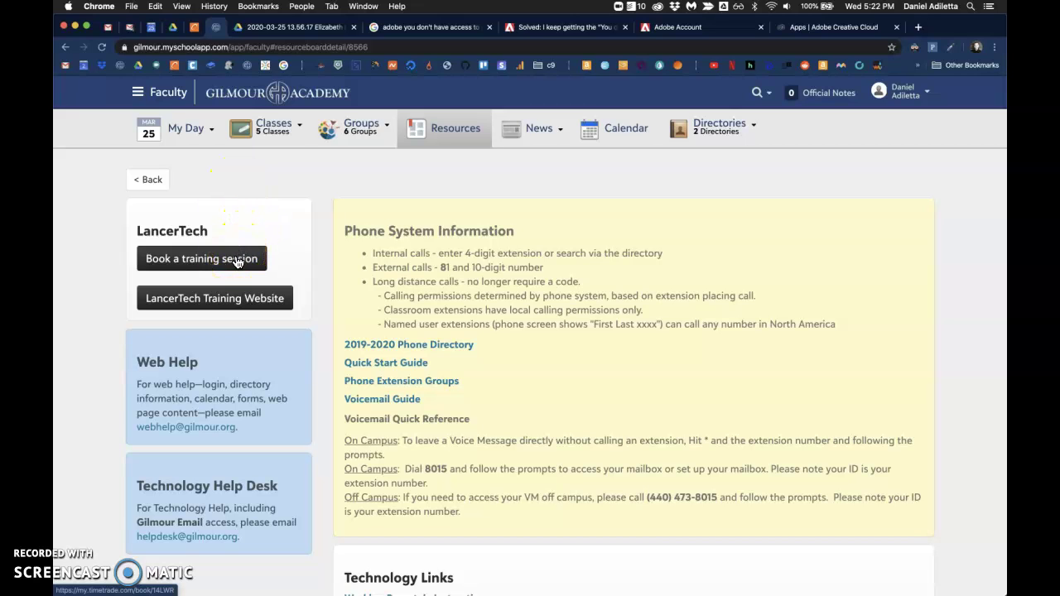